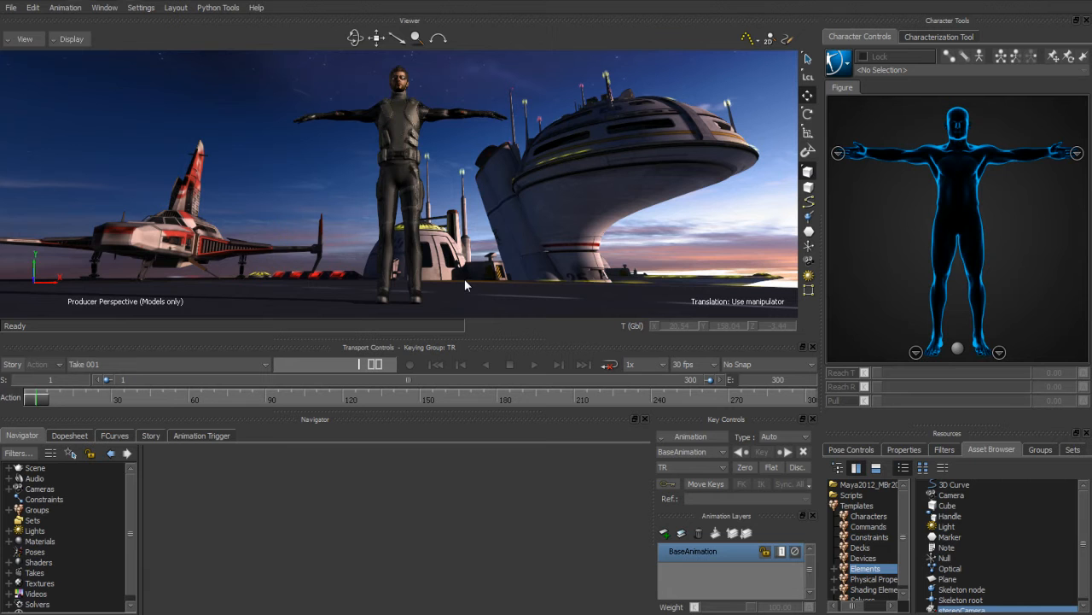
Step: Display the scene in X-Ray mode and create a new character definition in the Characterization Tool
key(ctrl+a)
shift+drag(483, 266, 496, 266)
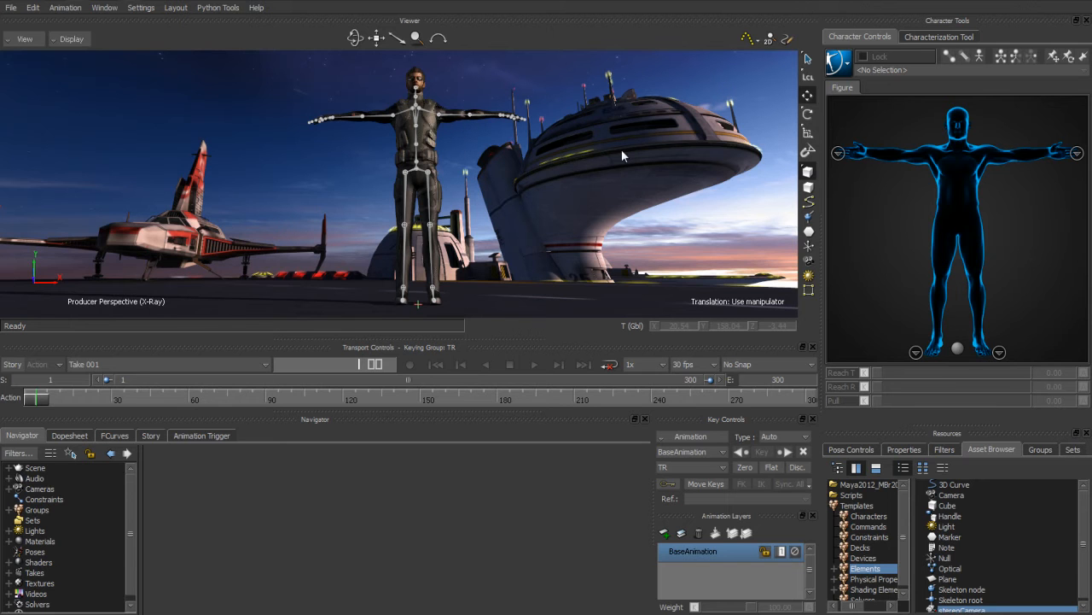
click(924, 37)
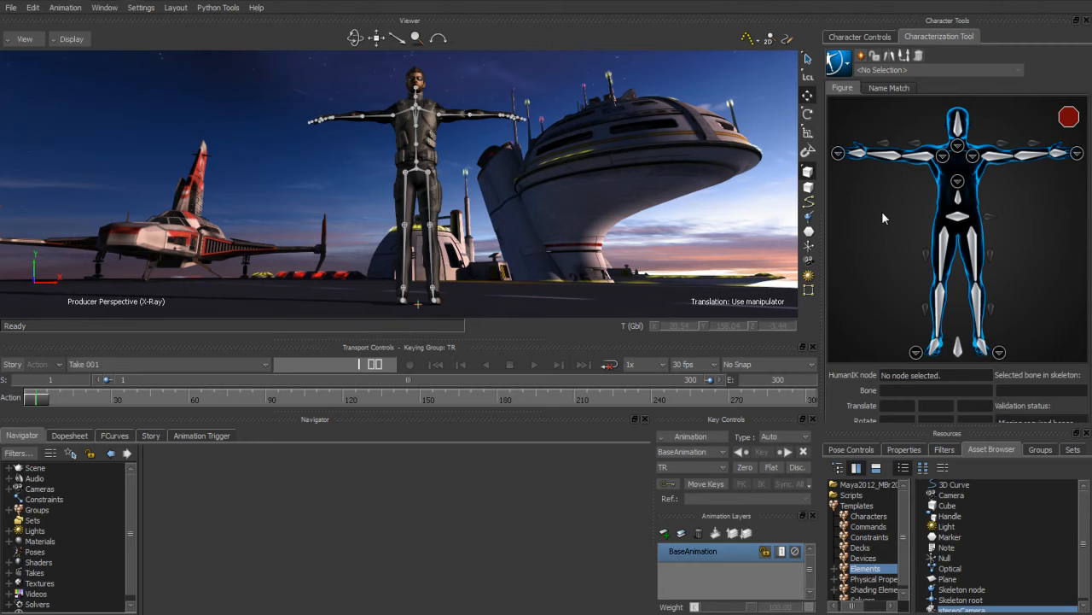
click(861, 56)
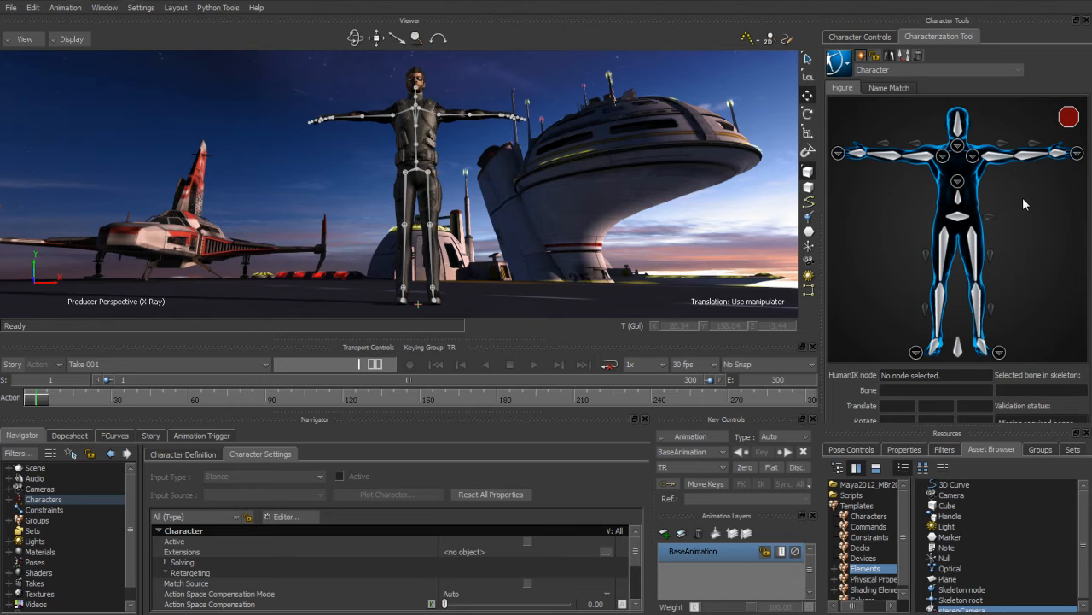
Step: Map the LeftArm node to the left shoulder joint and the LeftForeArm node to the left elbow joint
click(997, 158)
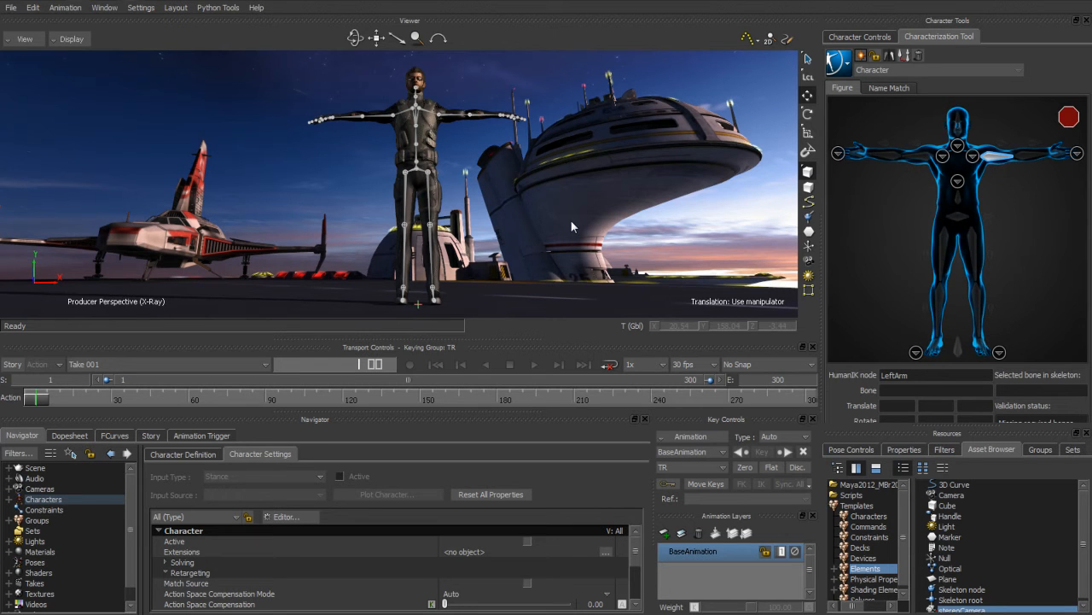
click(438, 114)
click(1017, 163)
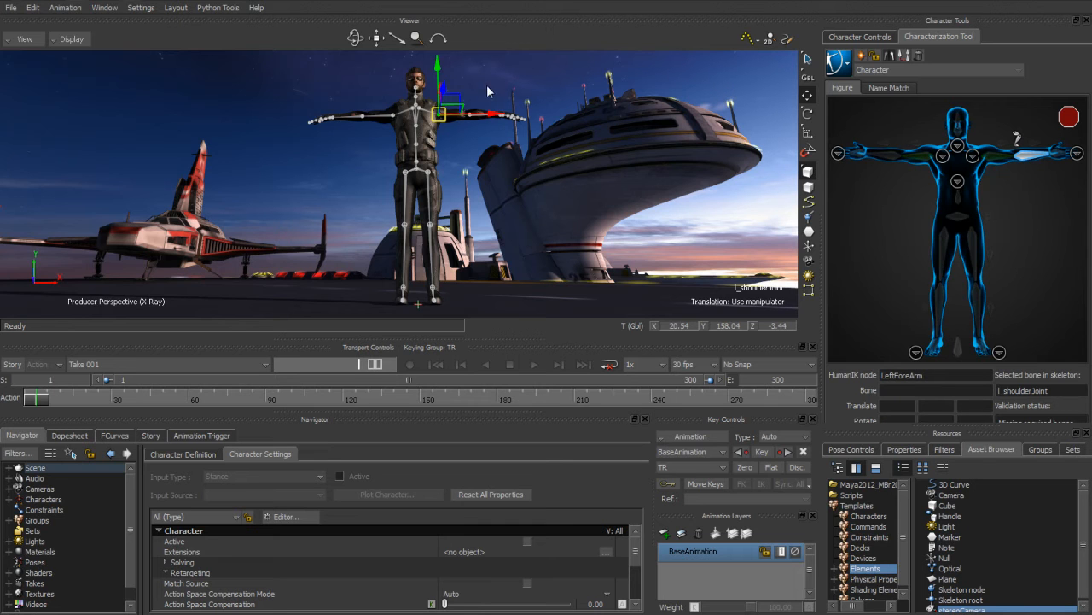
click(472, 115)
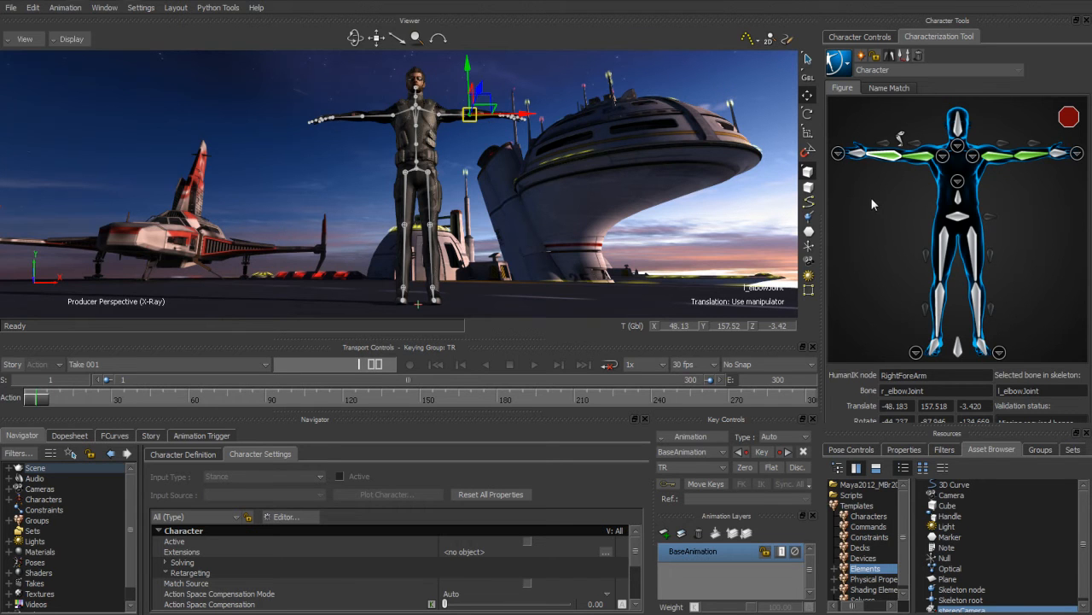
Step: Apply the Eidos template with all bones matched and no prefix, and lock the characterization as Biped
click(904, 57)
click(979, 232)
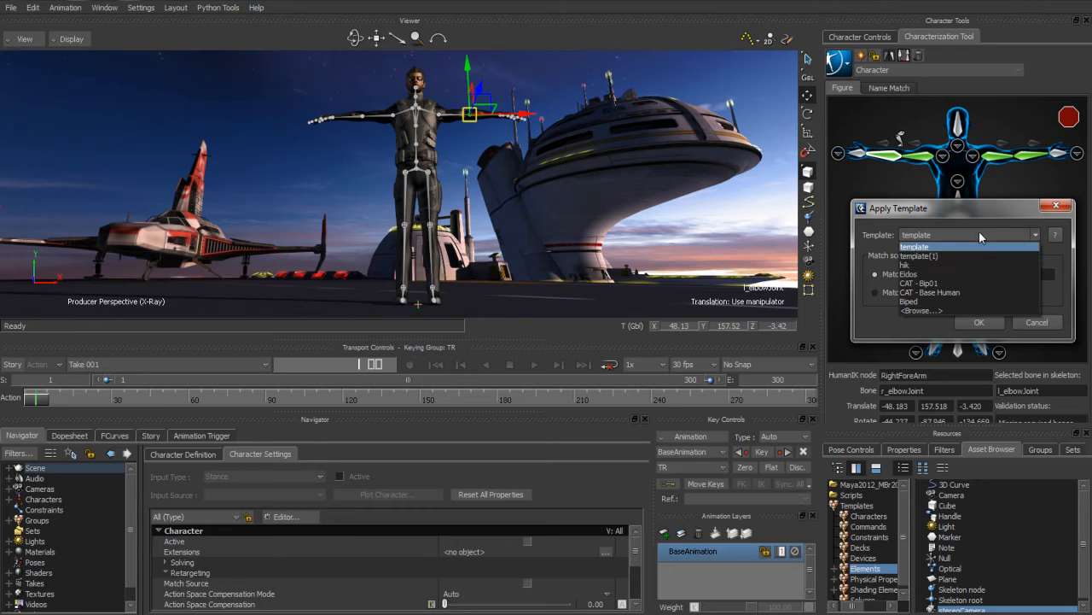
click(1002, 274)
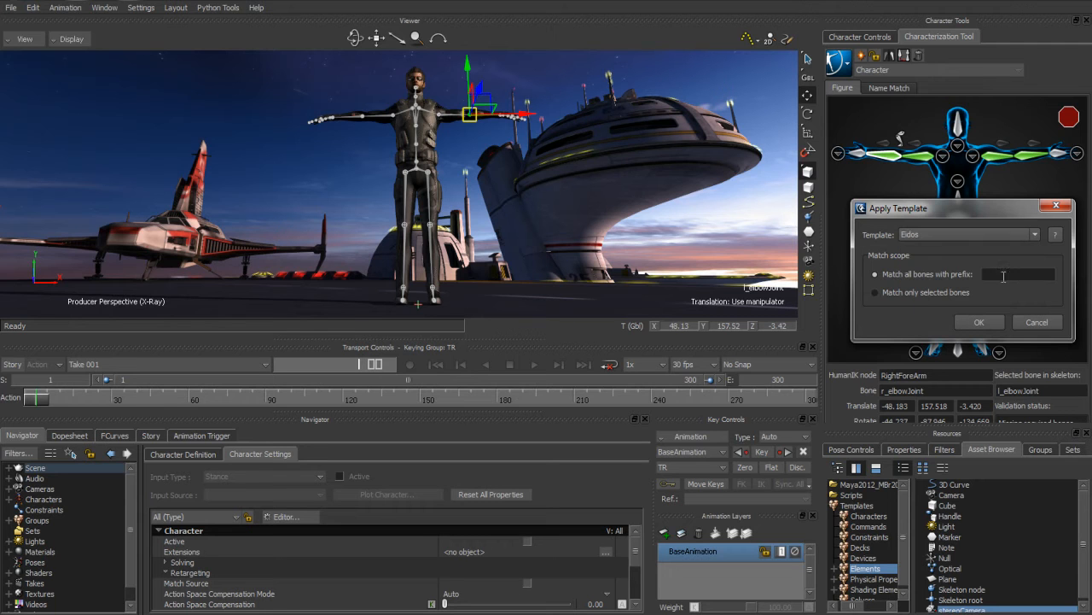
click(980, 322)
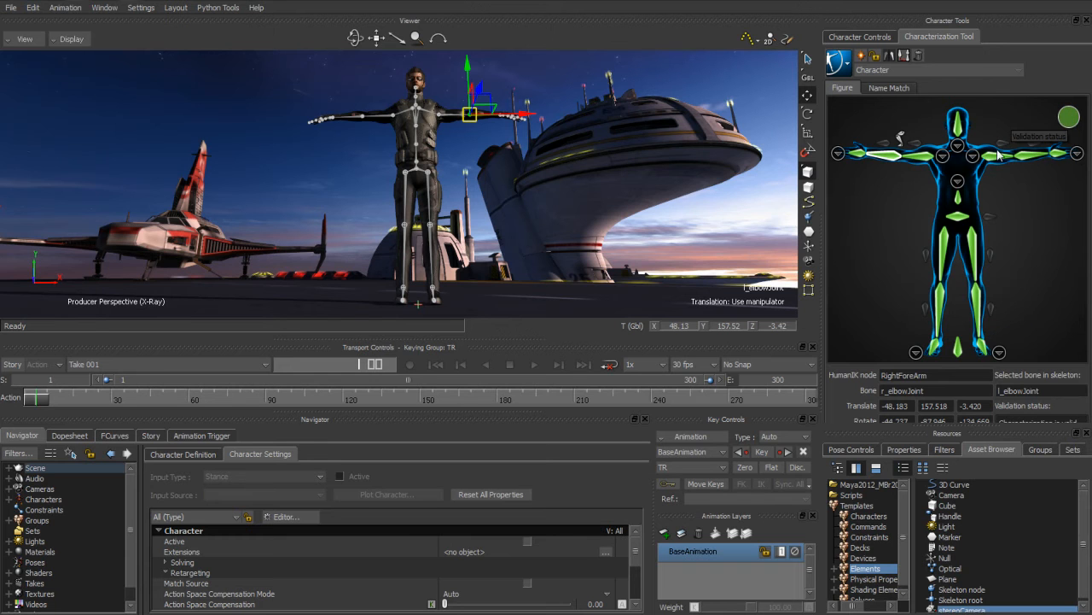
click(875, 55)
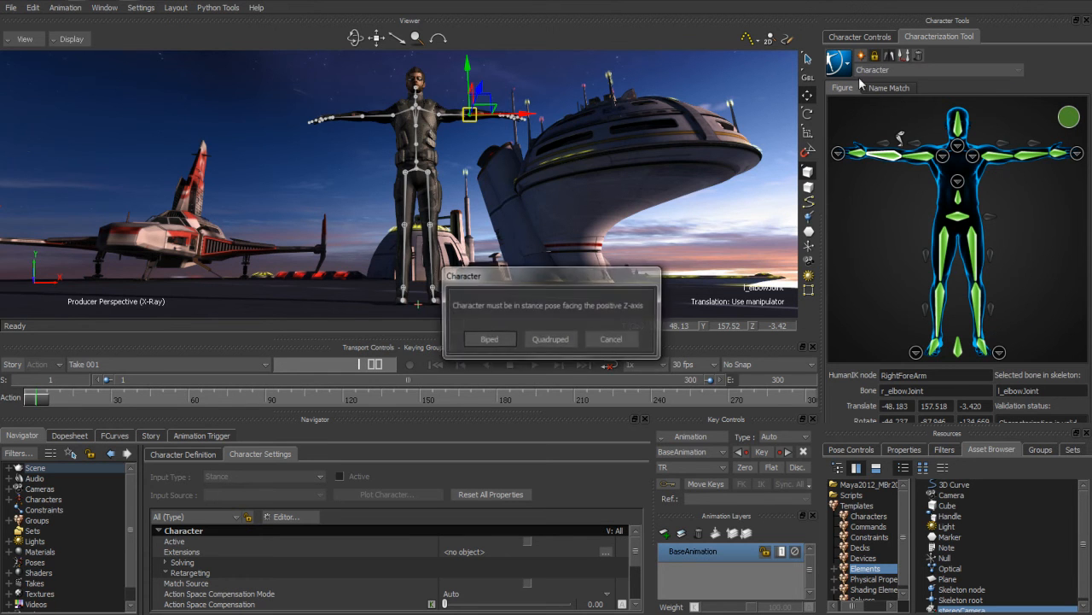
click(492, 341)
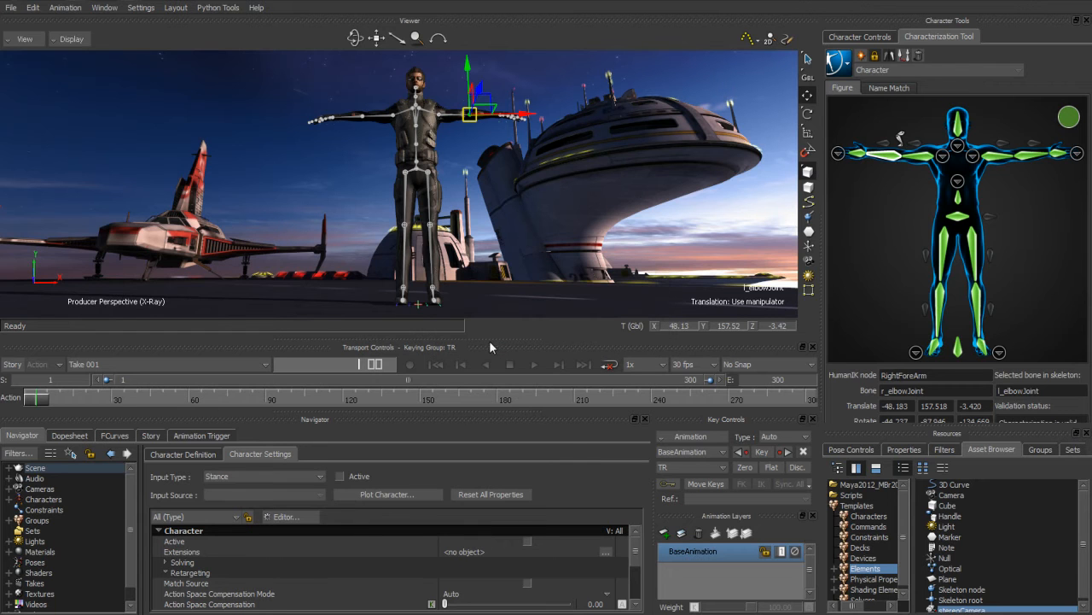
Step: Create an FK/IK control rig for the character
click(838, 62)
mouse_move(862, 98)
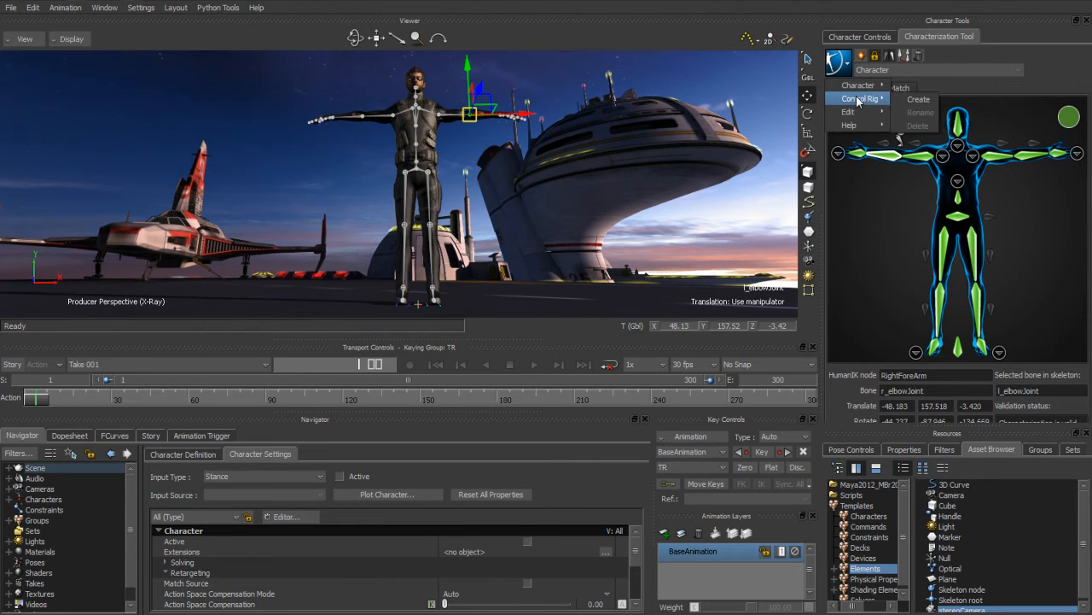
click(918, 102)
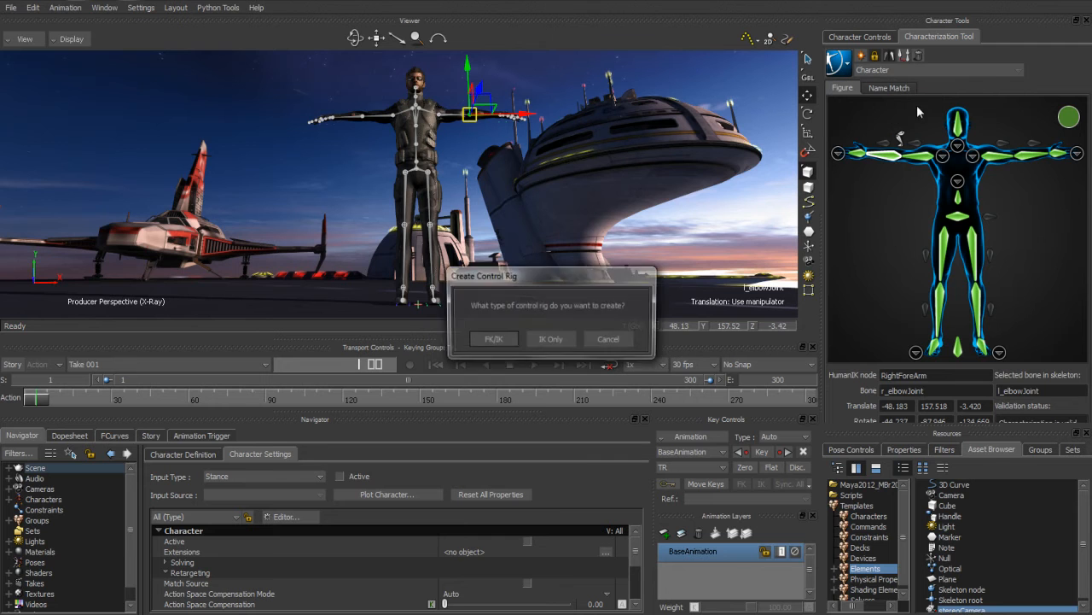
click(493, 341)
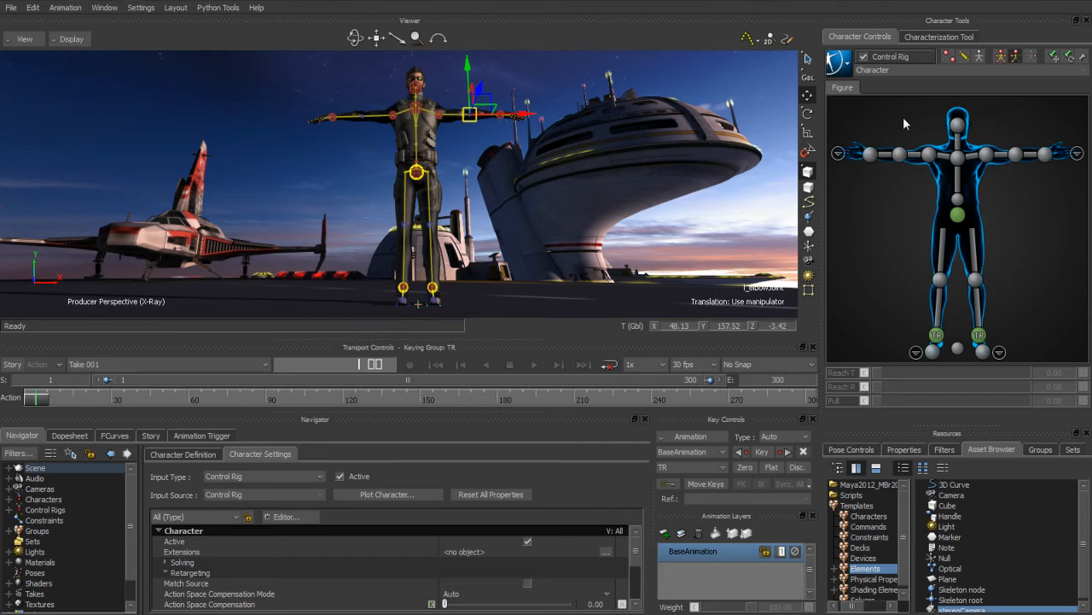
Step: Set the control rig's look to Wire and hide its FK skeleton display
click(839, 63)
mouse_move(862, 115)
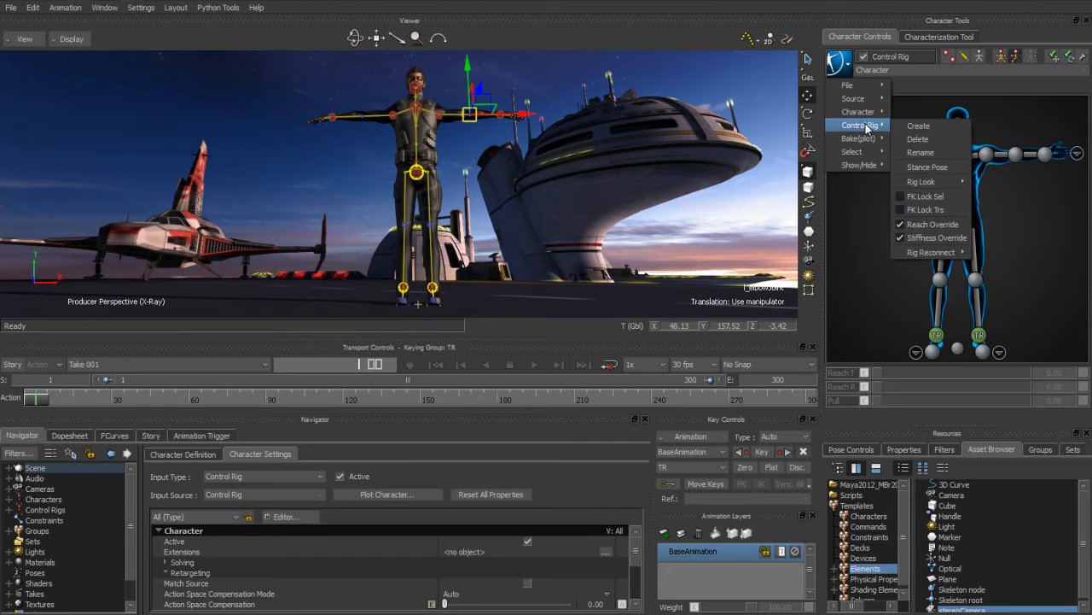
mouse_move(931, 181)
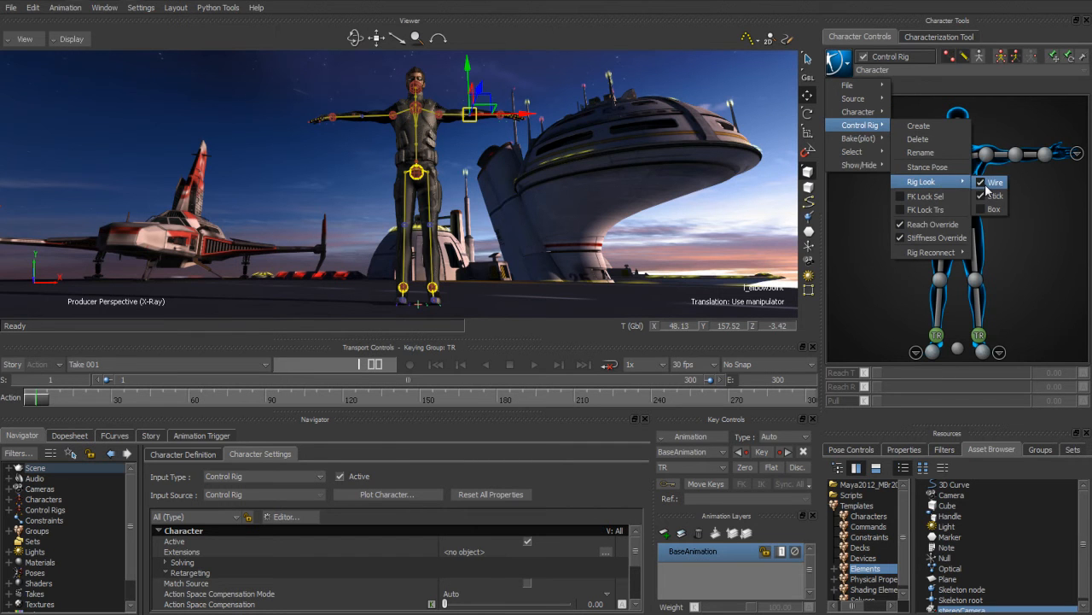
click(986, 184)
click(964, 56)
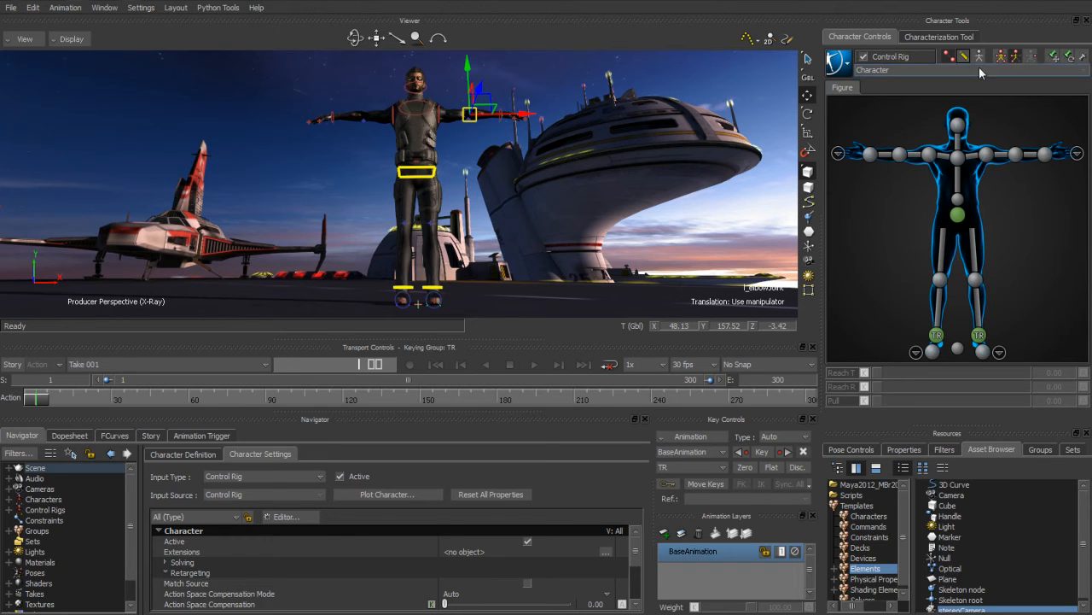
Step: In Body Part mode, raise the right wrist effector beside the head, to about X -40.5, Y 182.6
click(1015, 55)
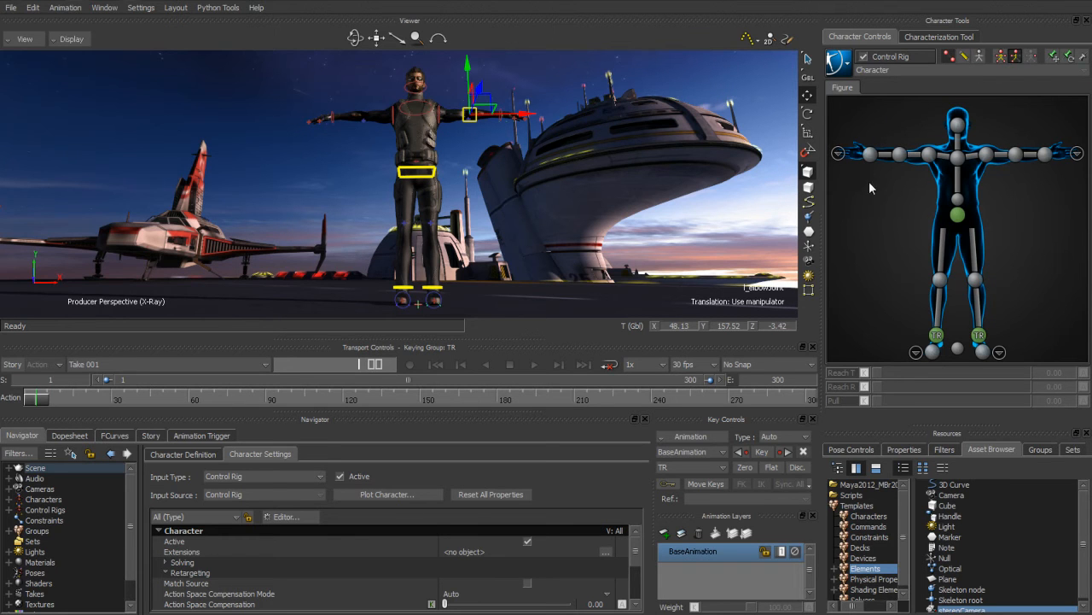
click(870, 157)
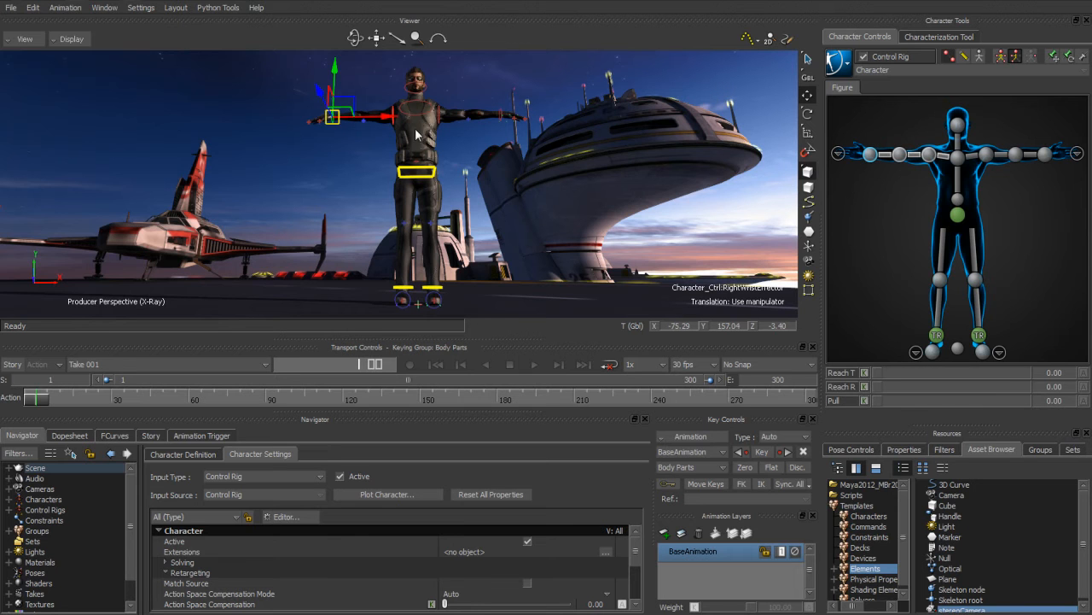
drag(353, 104, 373, 88)
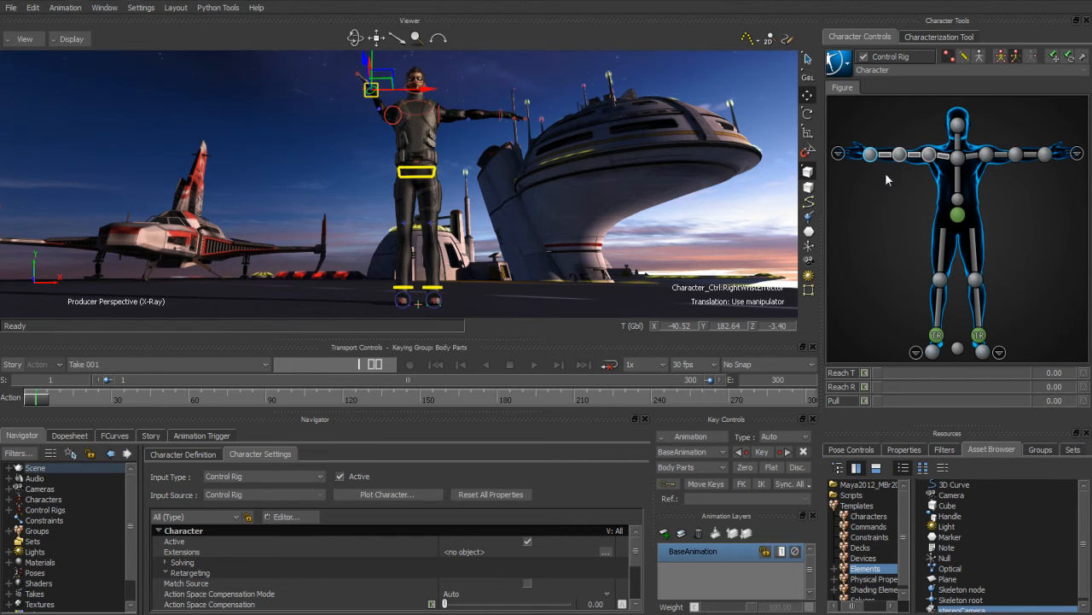
Step: In Full Body mode, key the right wrist slightly higher at frame 1 and lowered to about X -44, Y 83 at frame 60
click(1001, 55)
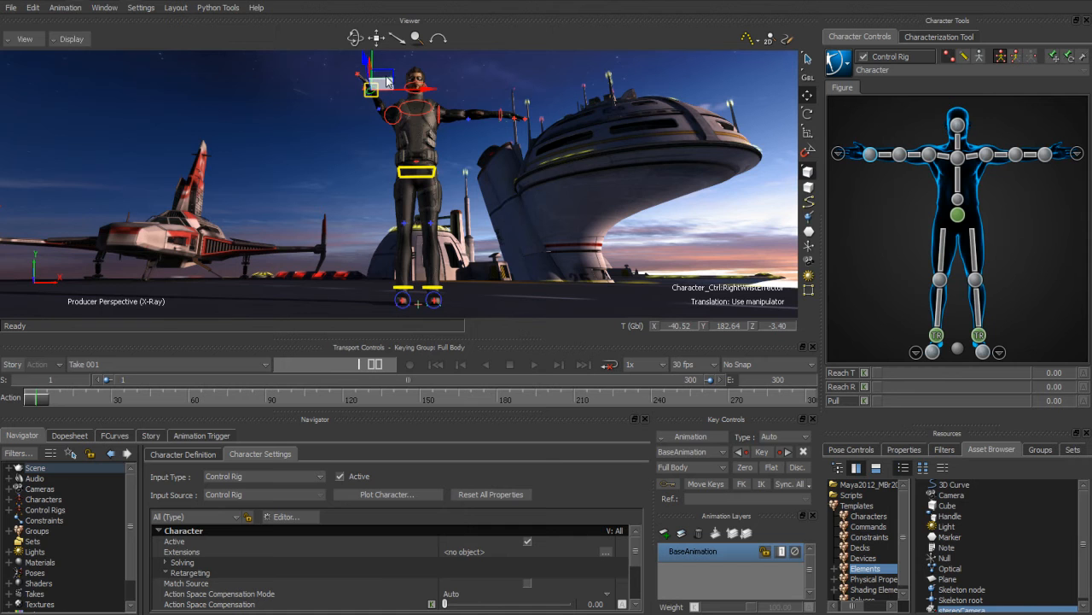
mouse_move(386, 77)
mouse_down()
mouse_move(387, 235)
mouse_move(388, 117)
mouse_move(384, 183)
mouse_move(385, 130)
mouse_move(367, 195)
mouse_move(375, 58)
mouse_move(389, 72)
mouse_up()
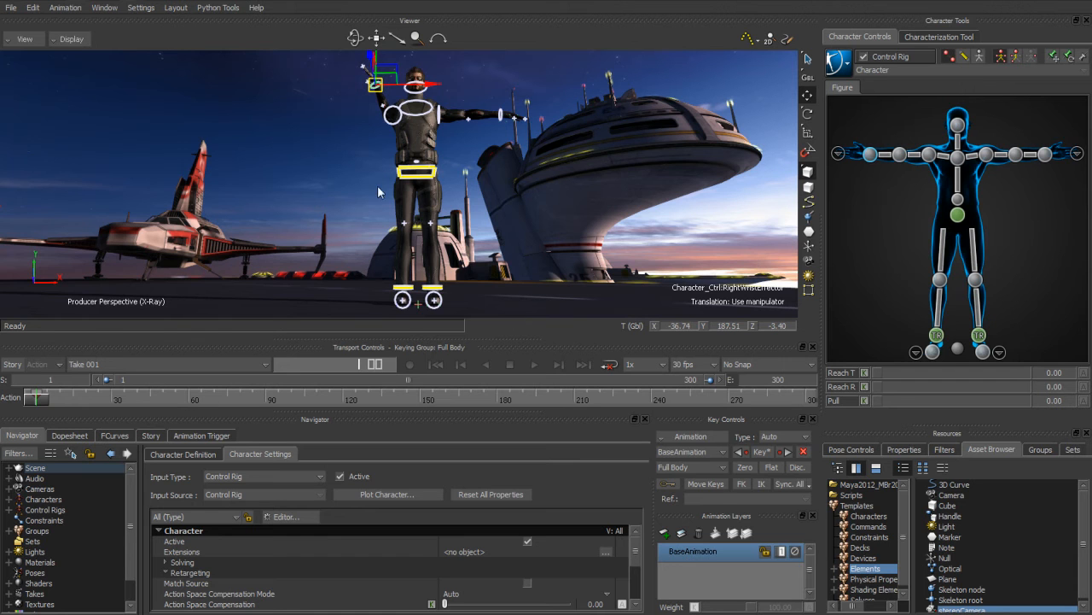
drag(37, 400, 189, 418)
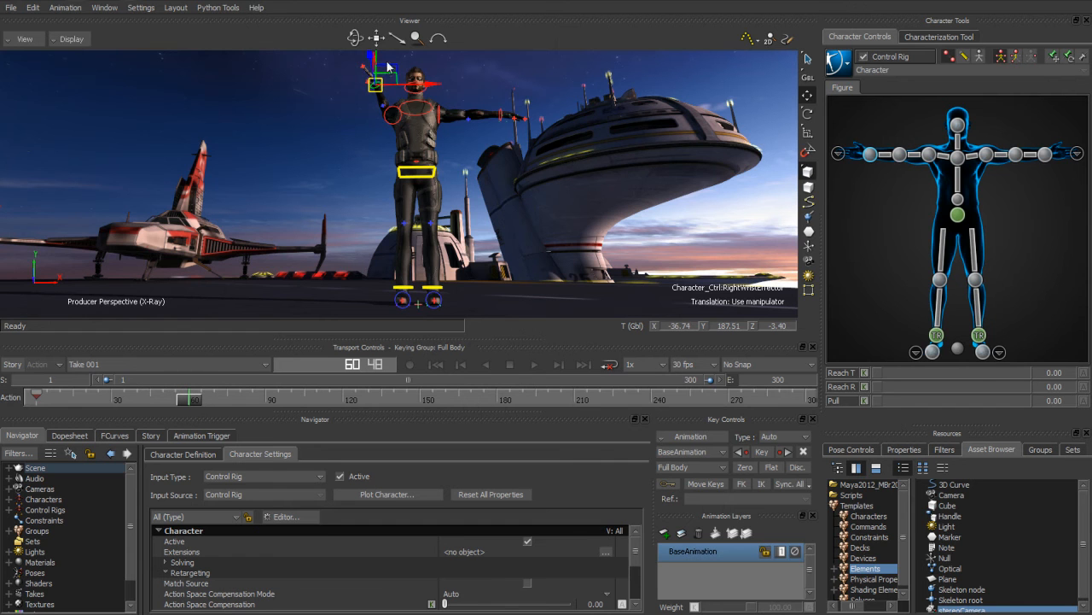
drag(391, 74, 381, 184)
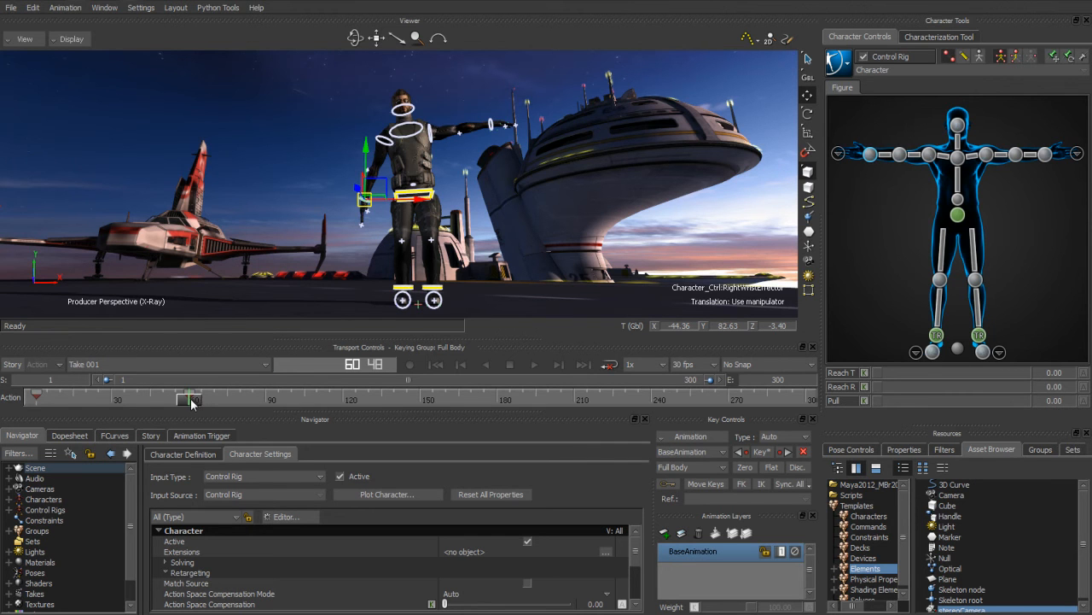
key(k)
Step: Set the right wrist effector's Reach T to 100 at frame 32 and scrub back to frame 15 to check the motion
mouse_move(189, 403)
mouse_down()
mouse_move(47, 406)
mouse_move(122, 404)
mouse_up()
click(871, 161)
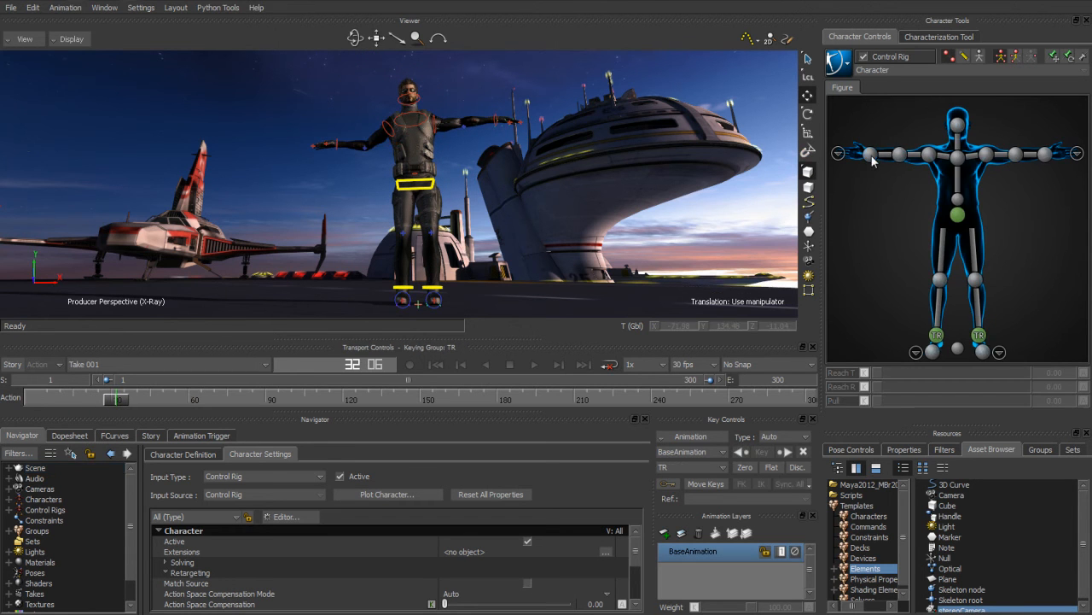
click(871, 157)
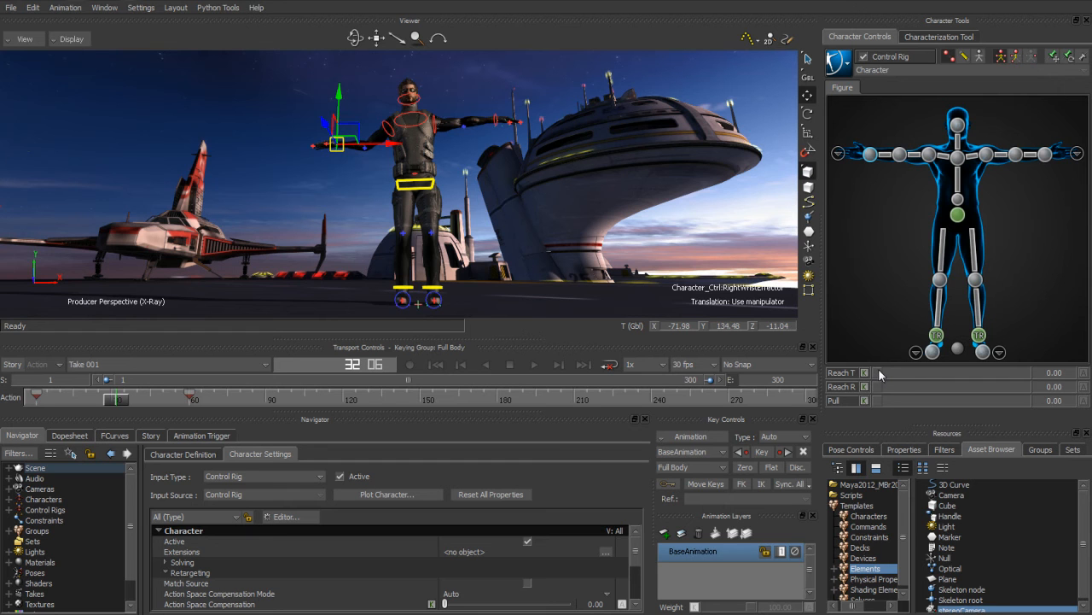
drag(876, 371, 1034, 384)
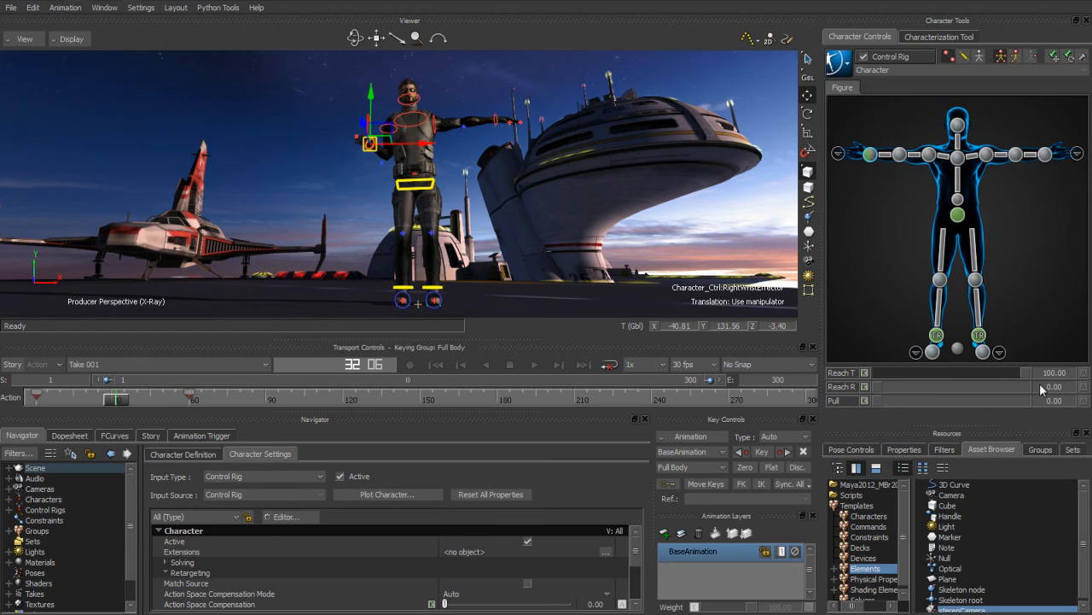
click(109, 401)
drag(108, 402, 78, 411)
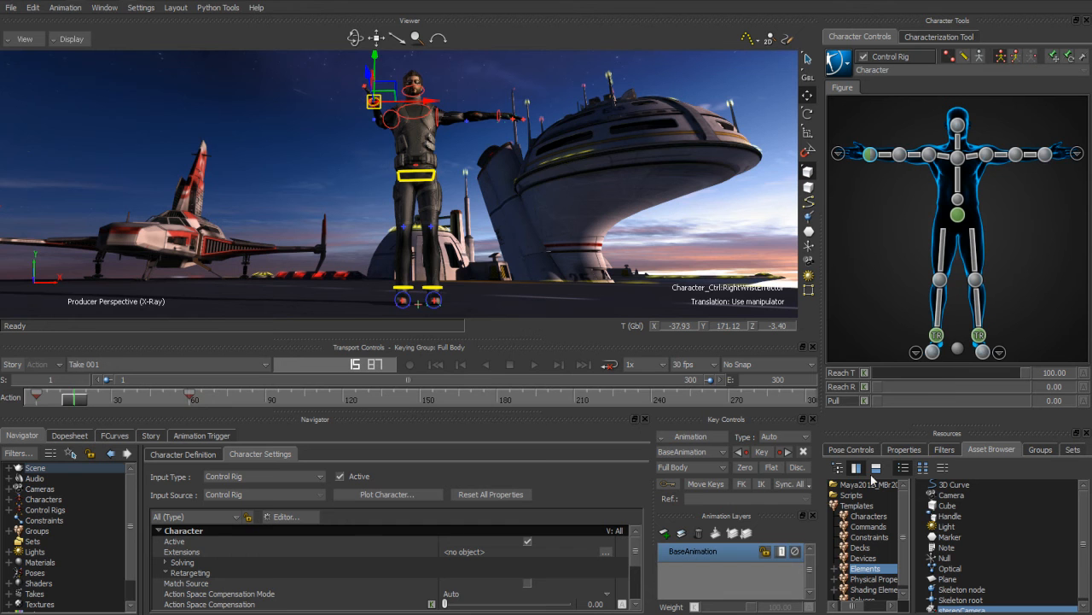
Step: Add a stereo camera from the Elements templates beside the character, at about X 85, Y 52, Z 10
drag(967, 608, 418, 254)
scroll(491, 247, up, 4)
ctrl+shift+drag(491, 245, 479, 299)
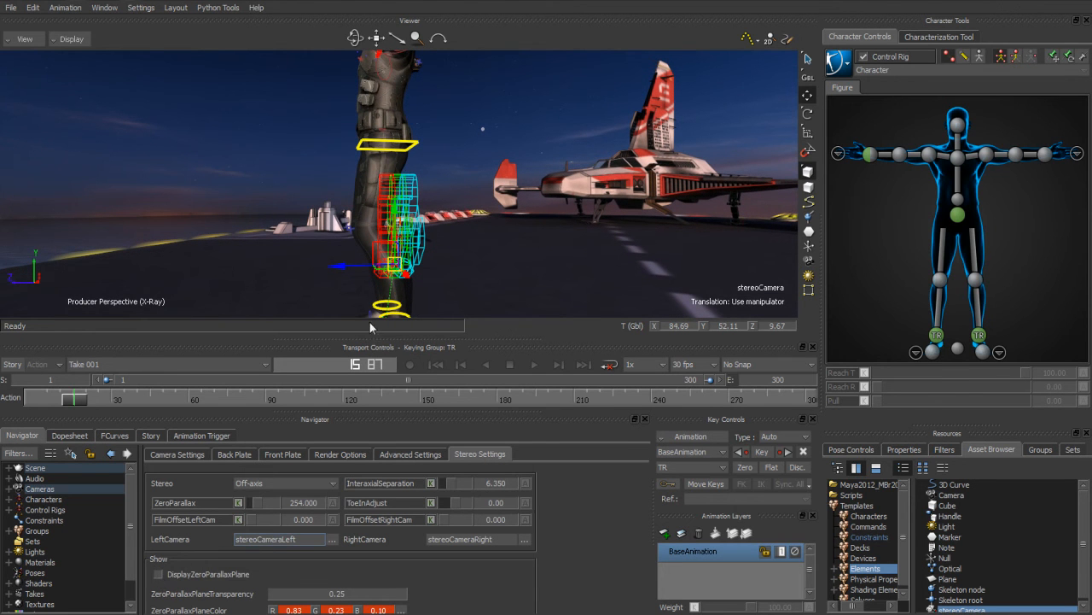
Step: Display the stereo camera's zero parallax plane and set its interaxial separation to about 13.14
click(159, 574)
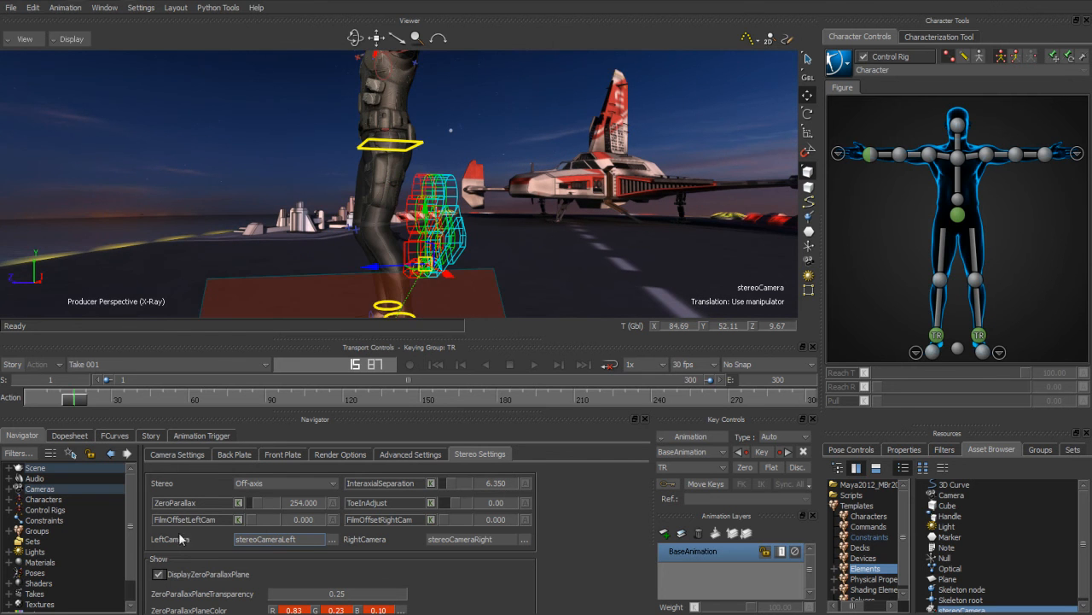
drag(450, 486, 460, 484)
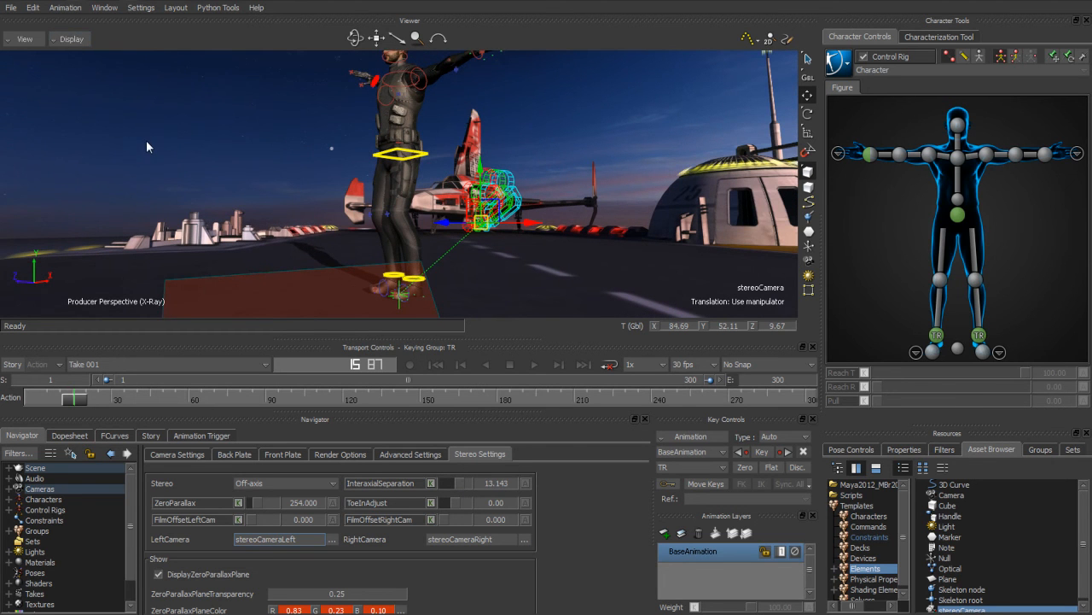
Step: Looking through the stereo camera, turn off its grid and set its far plane to 80000
key(ctrl+i)
ctrl+drag(490, 158, 373, 268)
click(177, 454)
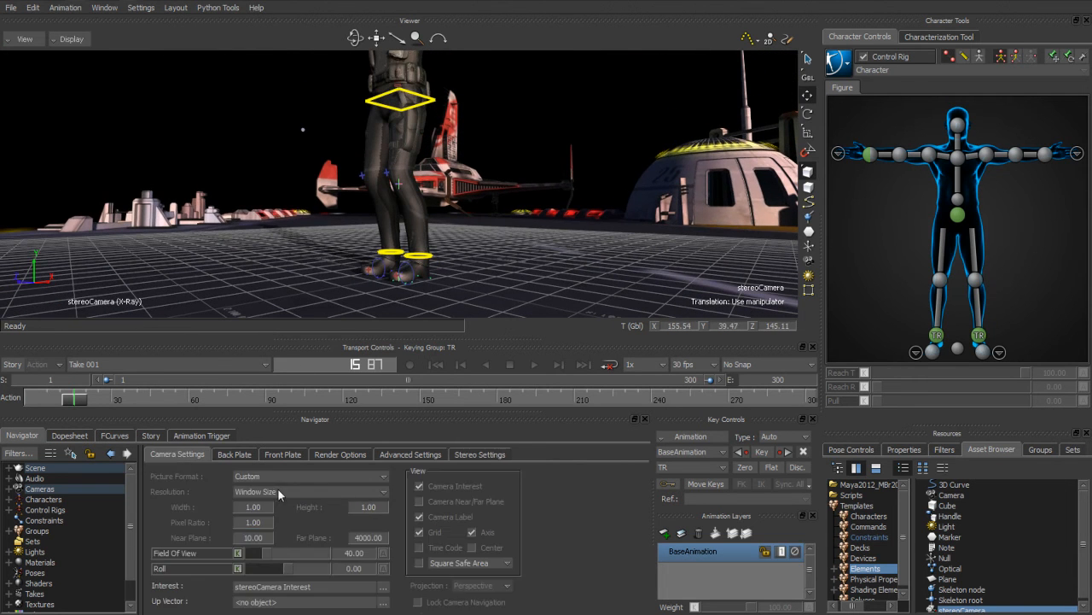
click(419, 532)
double_click(358, 538)
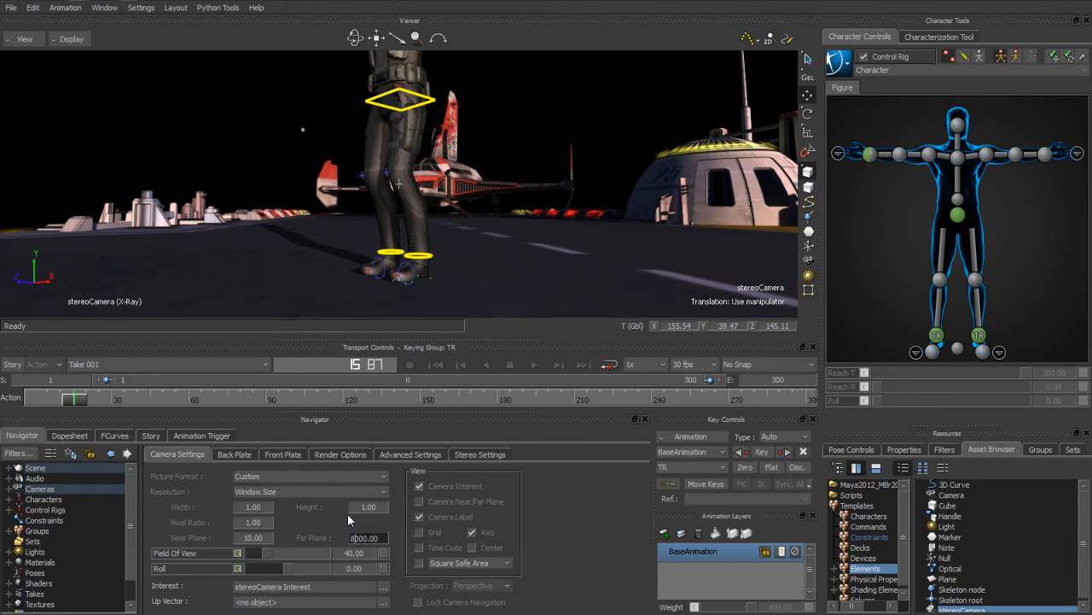
text(8)
key(Return)
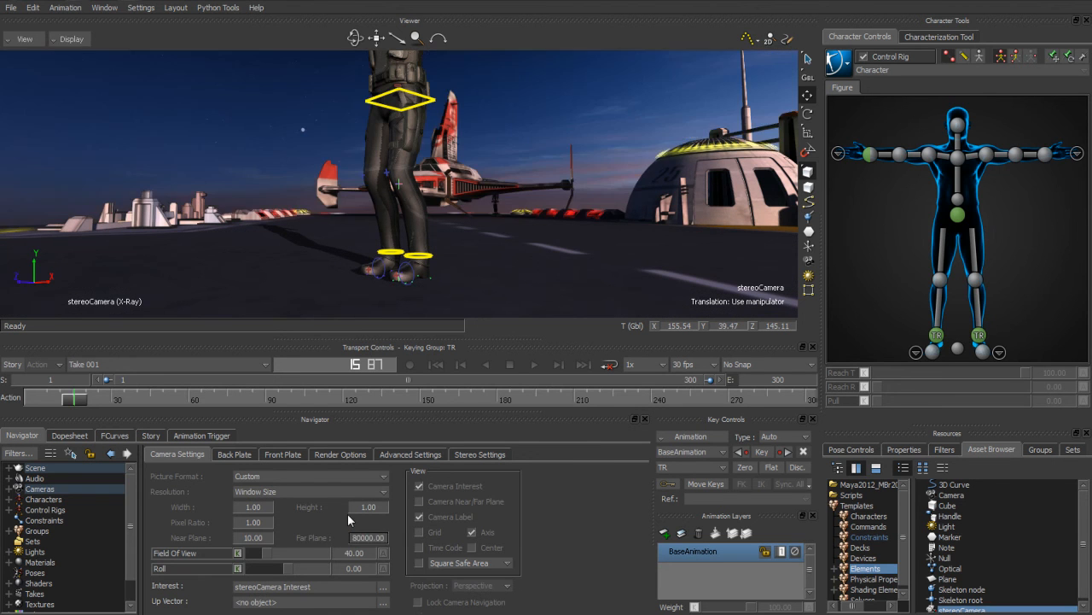
Step: Switch the stereo display to Anaglyph and frame the whole character from the front in the stereo camera view
click(66, 38)
mouse_move(132, 175)
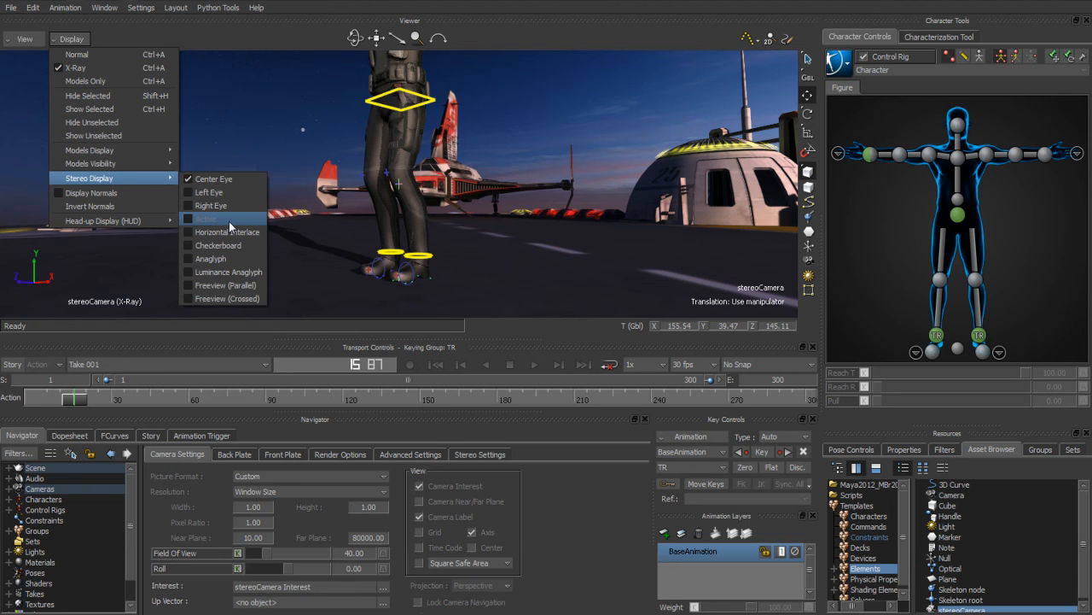
click(236, 257)
ctrl+shift+drag(351, 188, 495, 191)
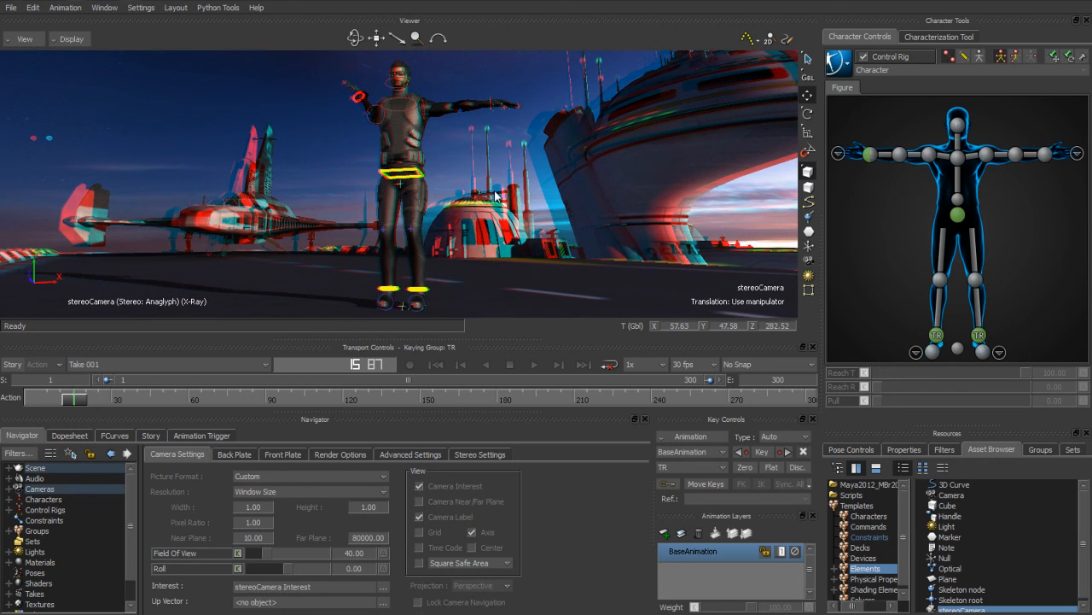